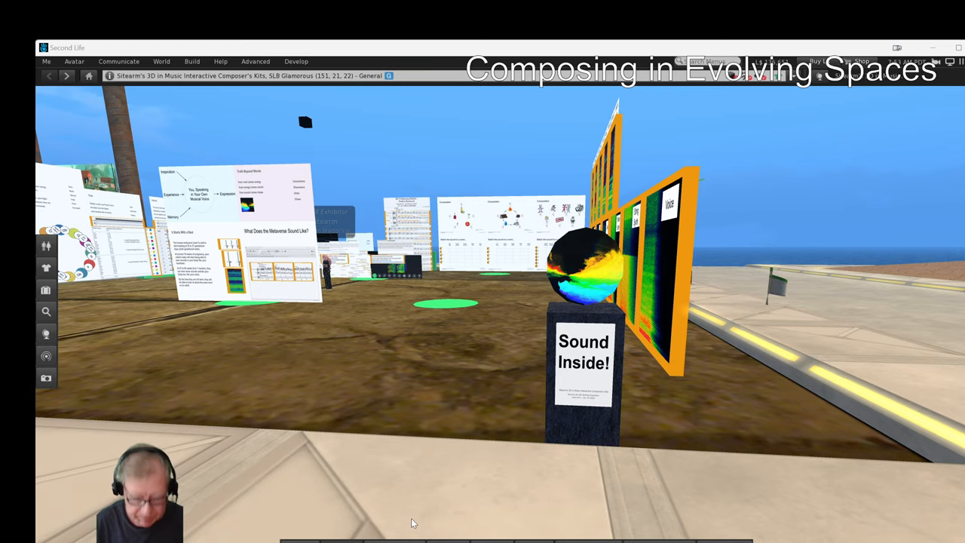
Swing the camera forward toward the exhibit boards and the Image and Sound wall
drag(325, 364, 324, 287)
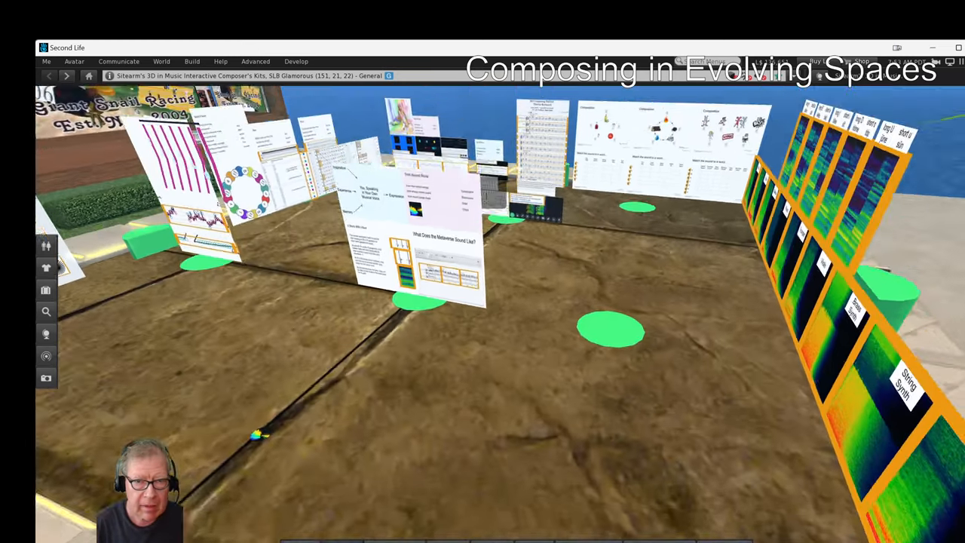
scroll(500, 313, down, 3)
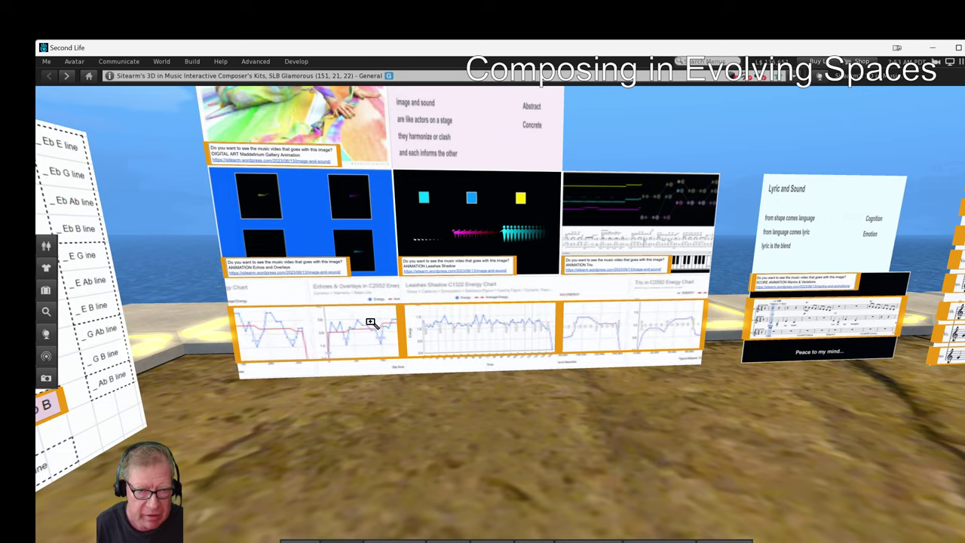
Zoom onto the energy charts and pan across Echoes & Overlays, Leashes Shadow and Trio
click(371, 323)
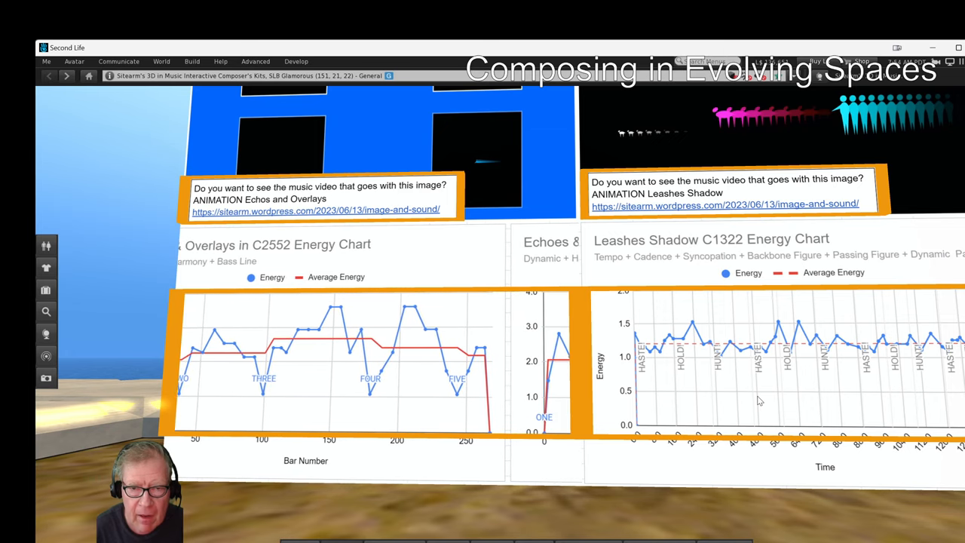
mouse_move(760, 401)
mouse_down()
mouse_move(588, 392)
mouse_move(452, 302)
mouse_move(593, 395)
mouse_up()
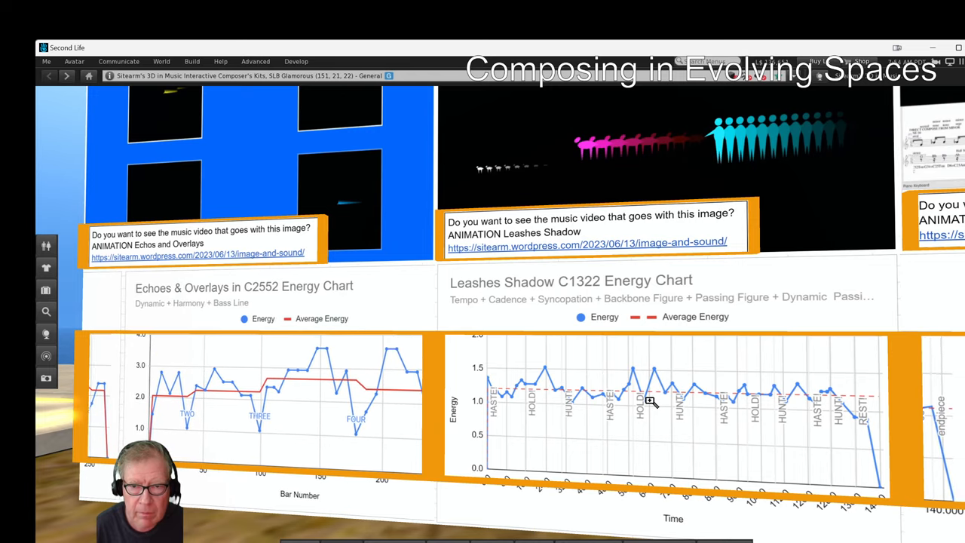
key(Right)
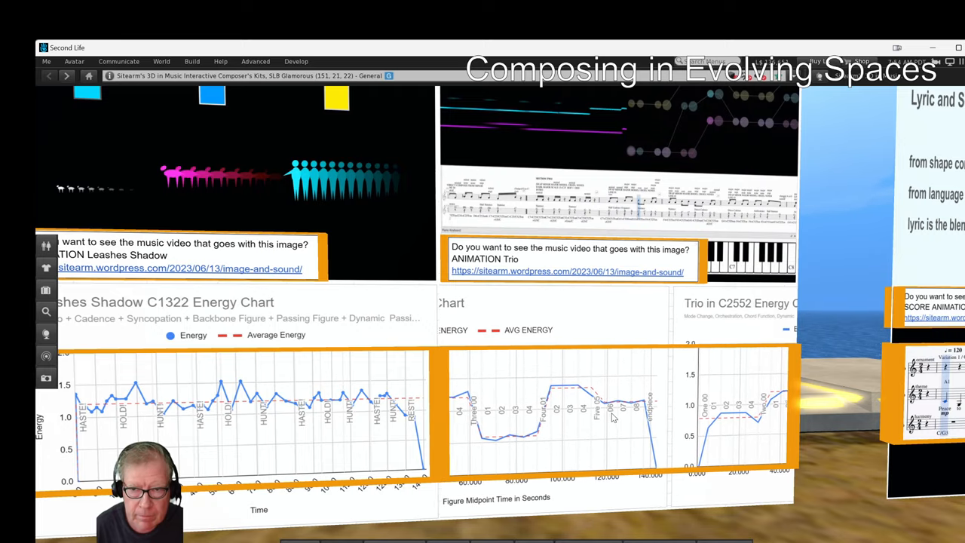
scroll(614, 419, down, 5)
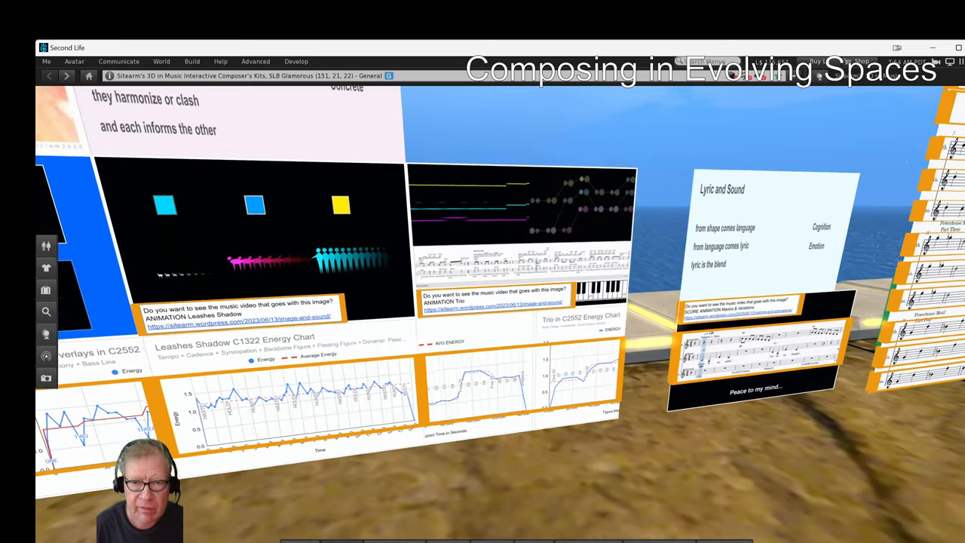
Face the Lyric and Sound card to read it, then turn toward the spectrogram boards
key(Right)
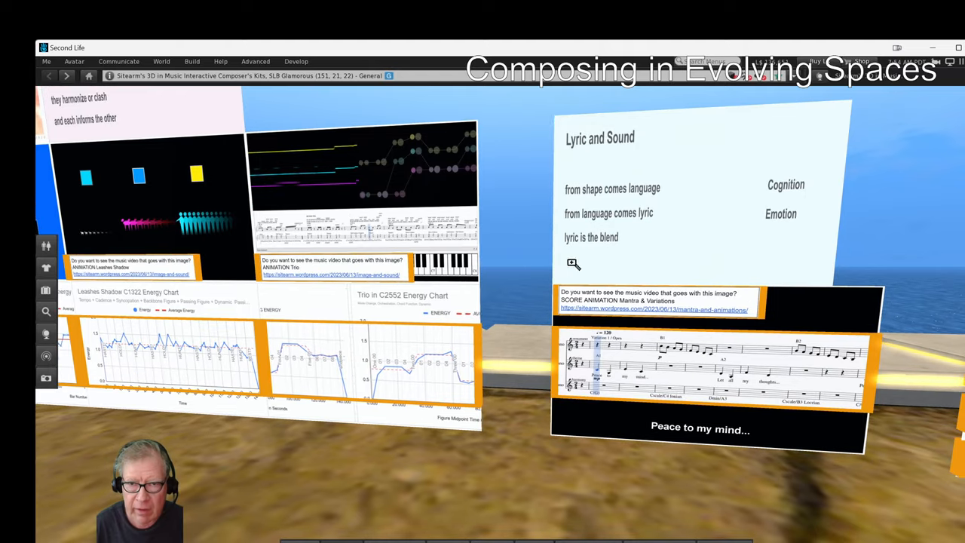
scroll(679, 227, up, 5)
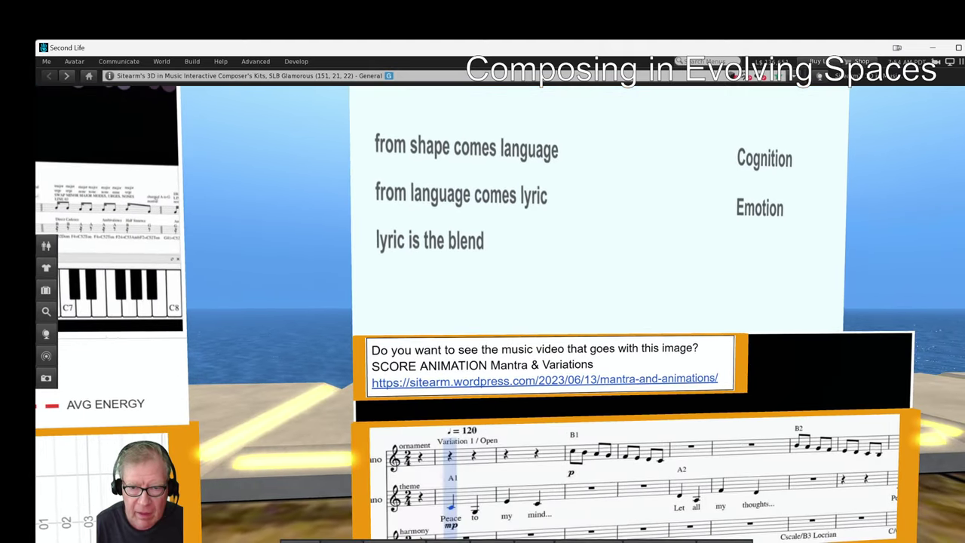
scroll(518, 321, up, 5)
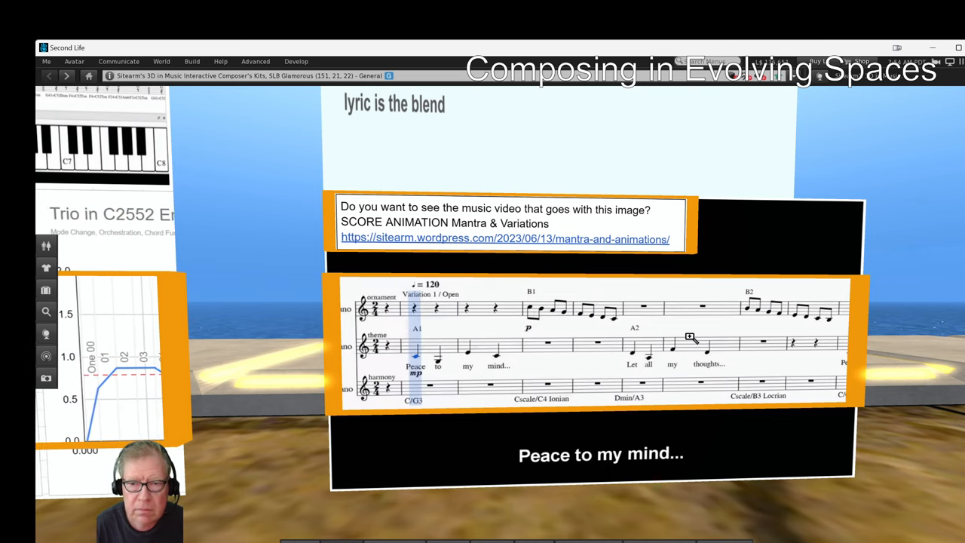
key(Right)
key(Right)
key(Right)
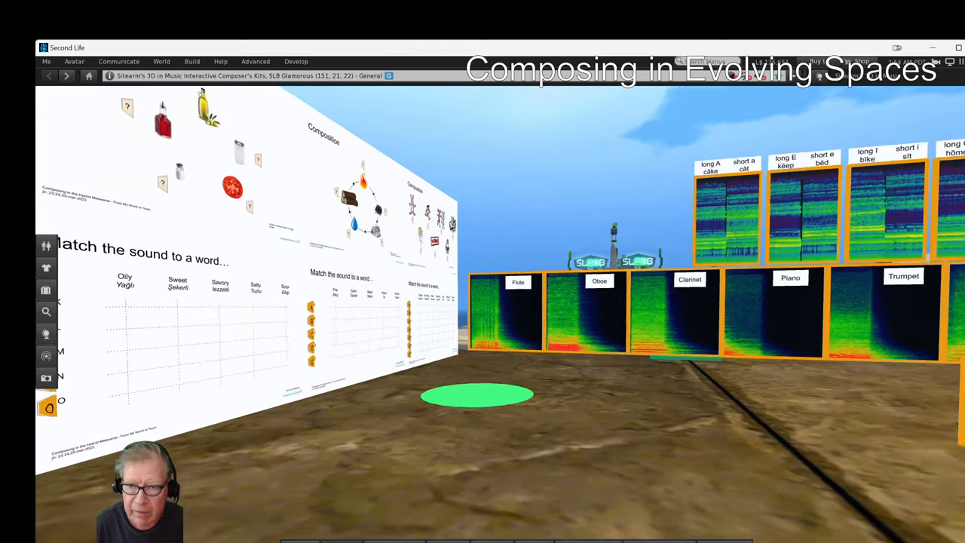
Approach the instrument spectrograms closely, then pull back from the Clarinet board for a wider view
key(Up)
key(Up)
key(Up)
key(Up)
key(Up)
key(Up)
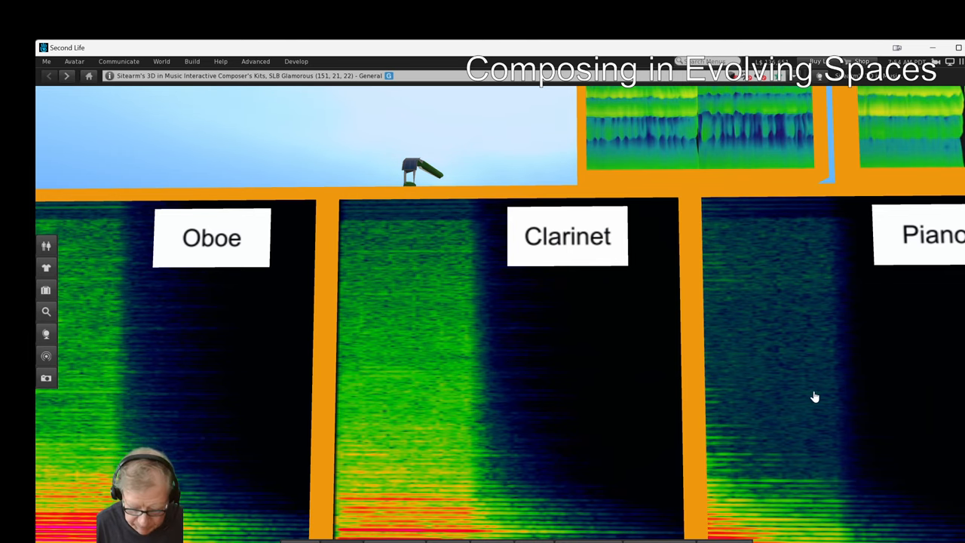
drag(630, 388, 559, 218)
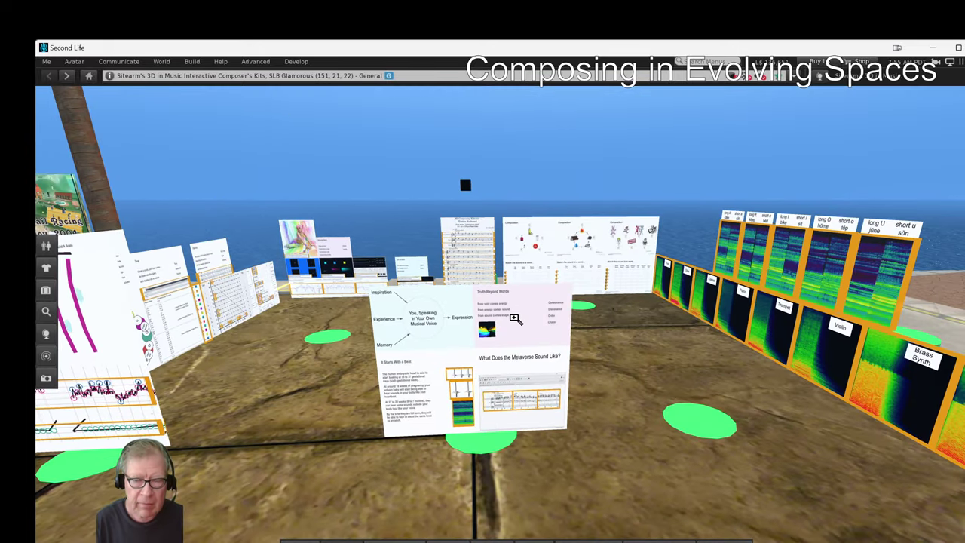
Zoom onto the Truth Beyond Words board and its colourful image, then reset to the wide poster view
alt+click(515, 318)
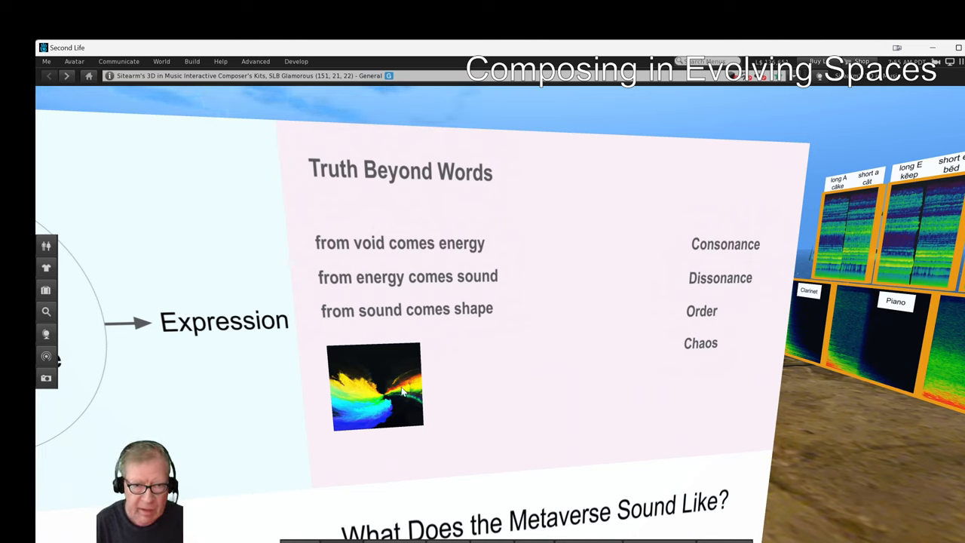
alt+click(371, 392)
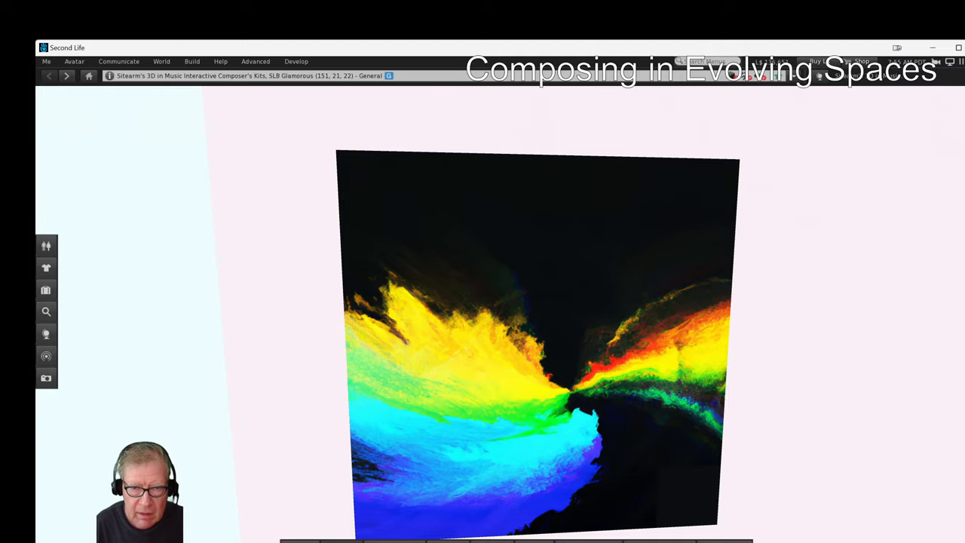
key(Escape)
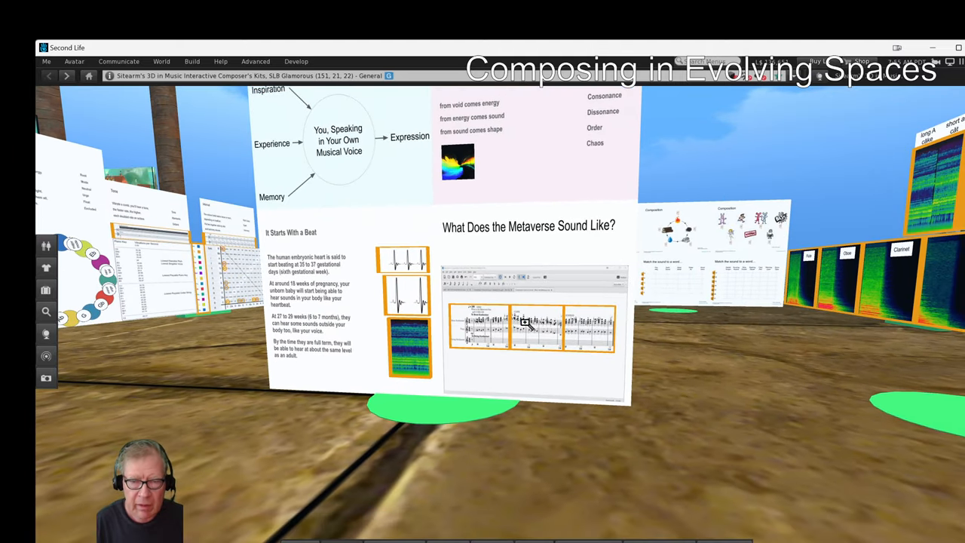
scroll(567, 379, down, 5)
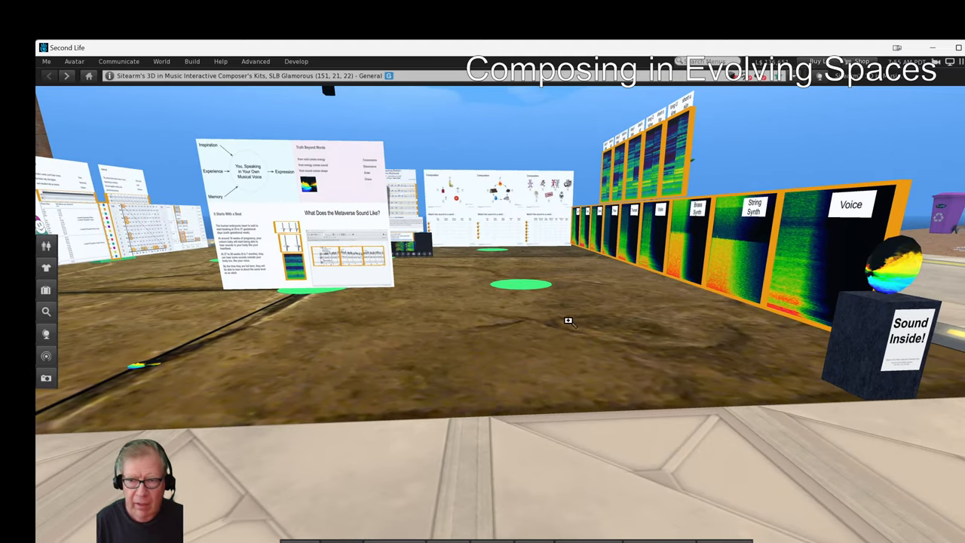
Focus on the colourful sphere and orbit beneath and around the dish to see it edge-on and front
alt+click(883, 266)
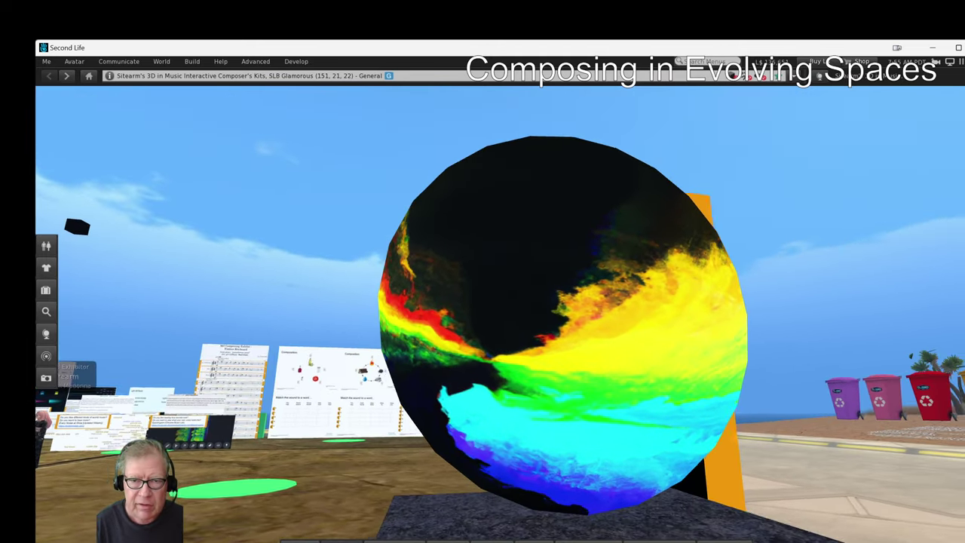
drag(574, 302, 573, 453)
drag(483, 378, 482, 226)
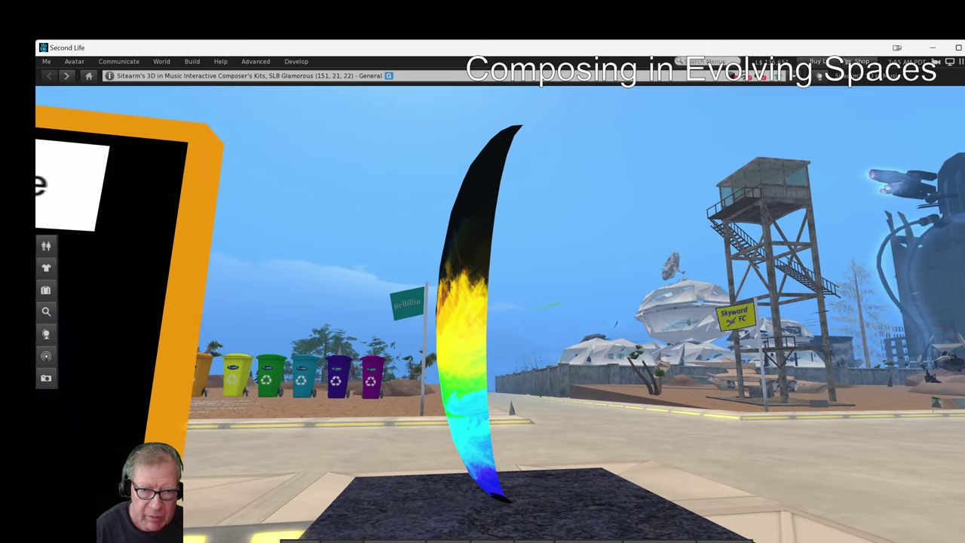
drag(573, 301, 423, 301)
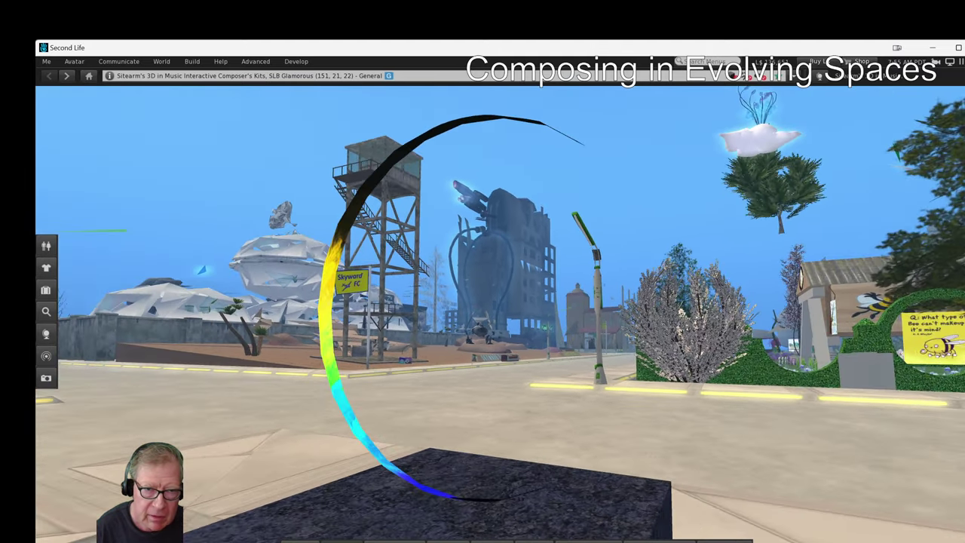
drag(573, 302, 422, 302)
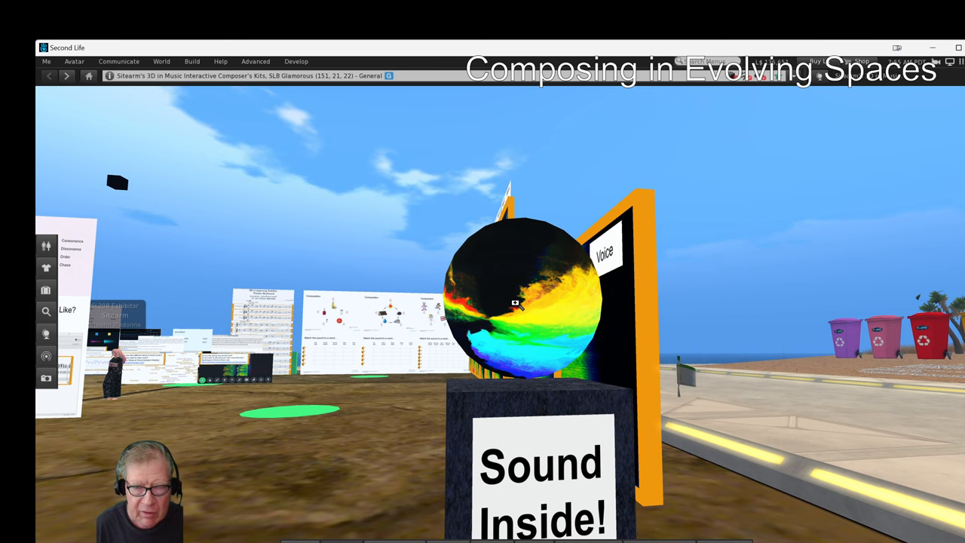
scroll(515, 303, down, 3)
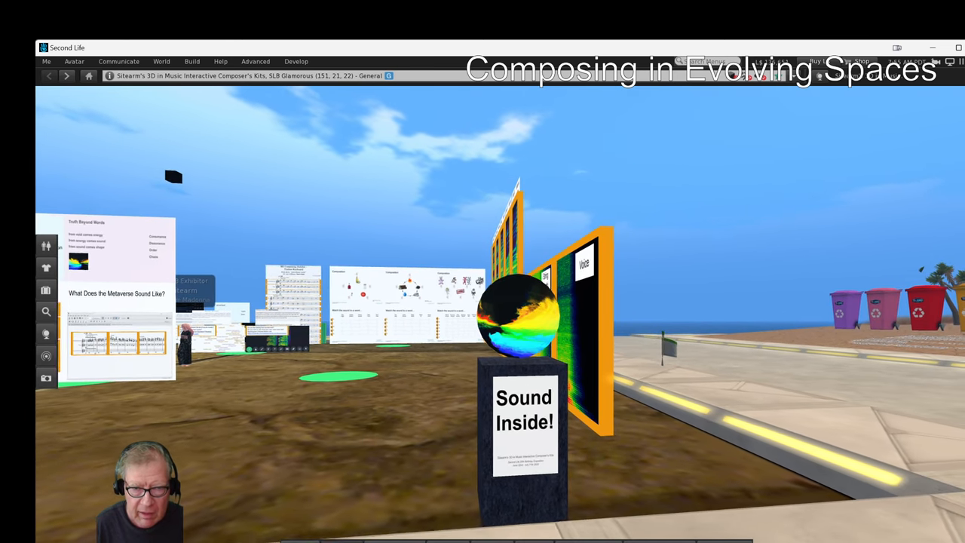
Tilt the view up over the Sound Inside! pedestal and nudge closer to the sphere
drag(521, 319, 520, 362)
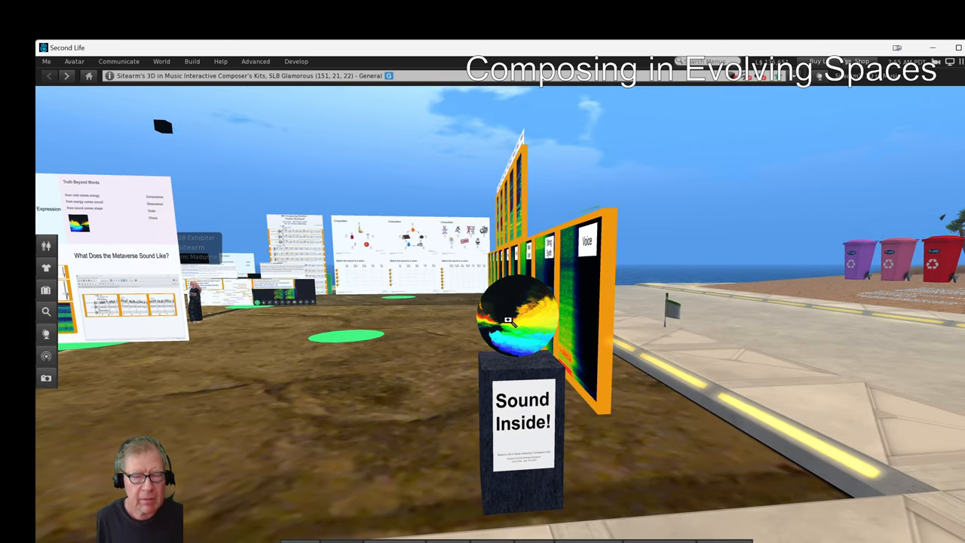
mouse_move(513, 317)
mouse_down()
mouse_move(498, 323)
mouse_move(499, 286)
mouse_move(483, 272)
mouse_up()
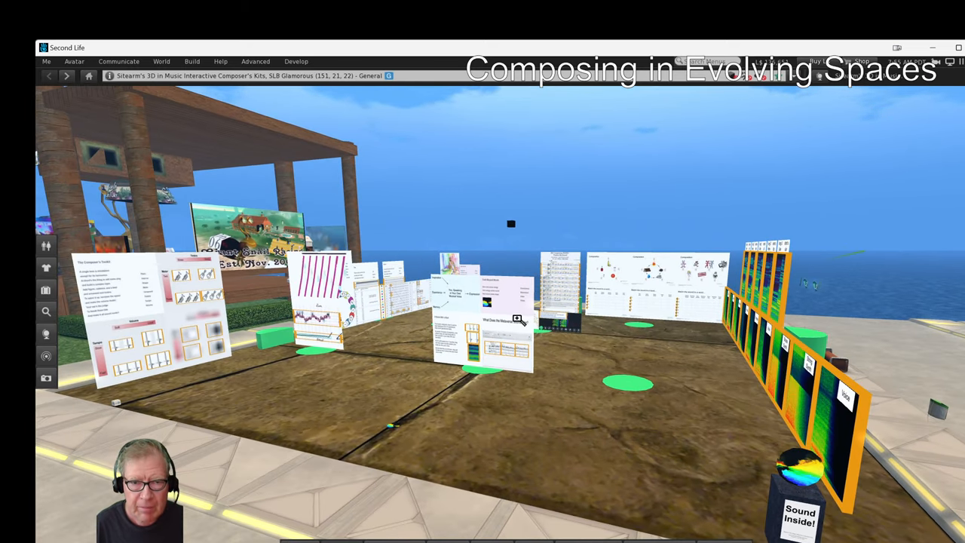